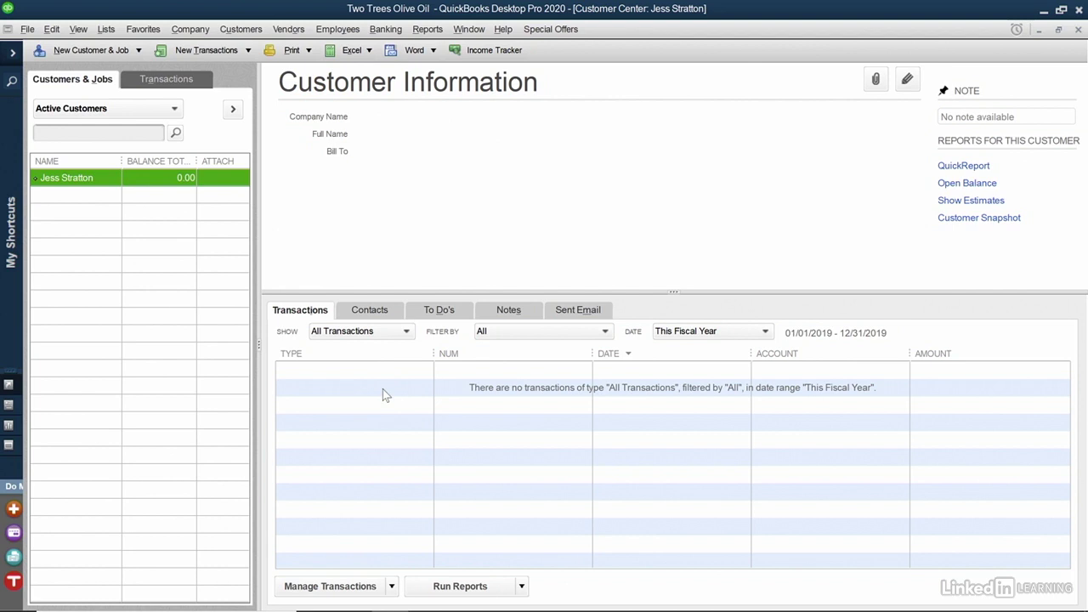
Step: Filter the customer's transactions to Last Month (09/01/2019–09/30/2019), leaving the Show filter unchanged
click(407, 333)
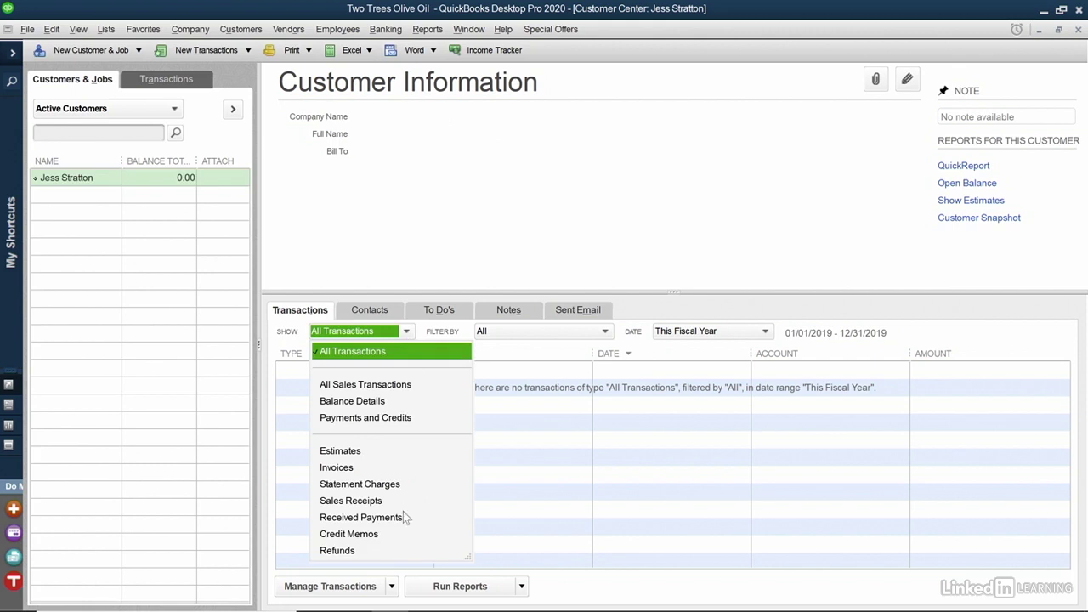
click(406, 333)
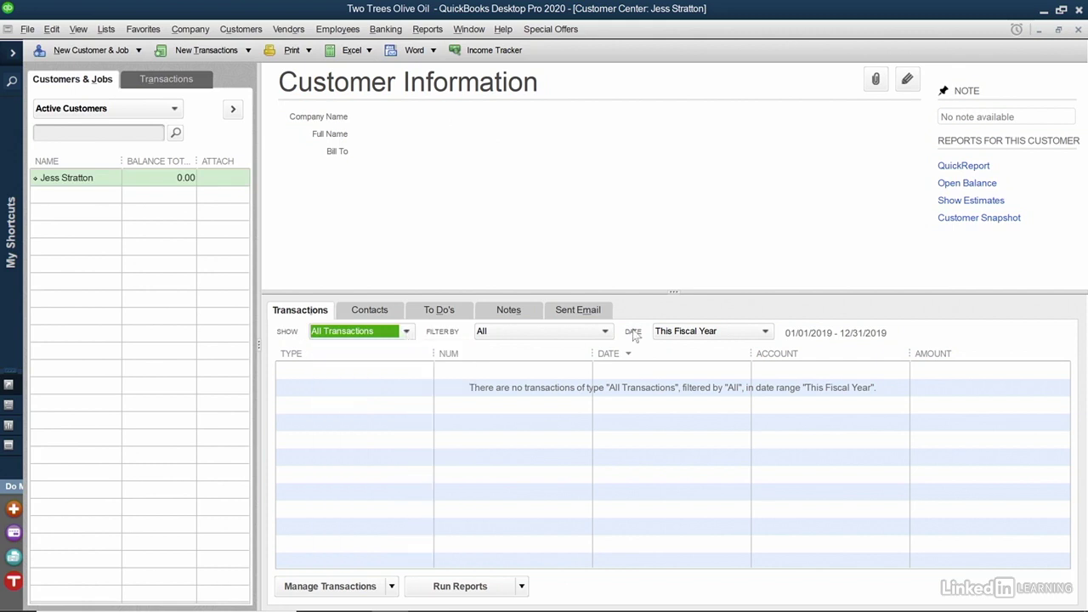
click(765, 333)
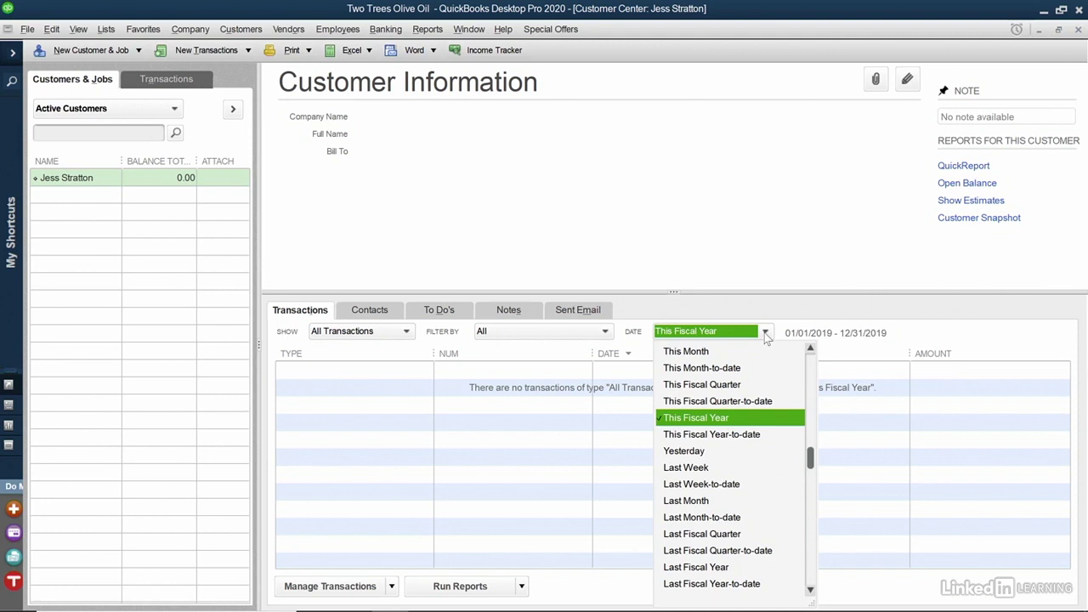
click(723, 500)
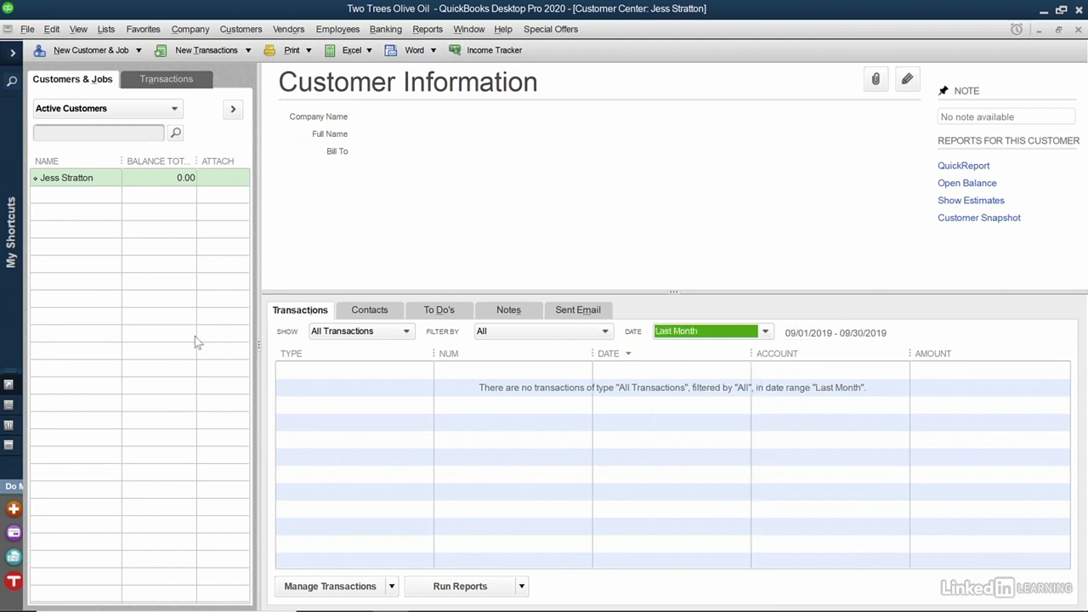
click(93, 58)
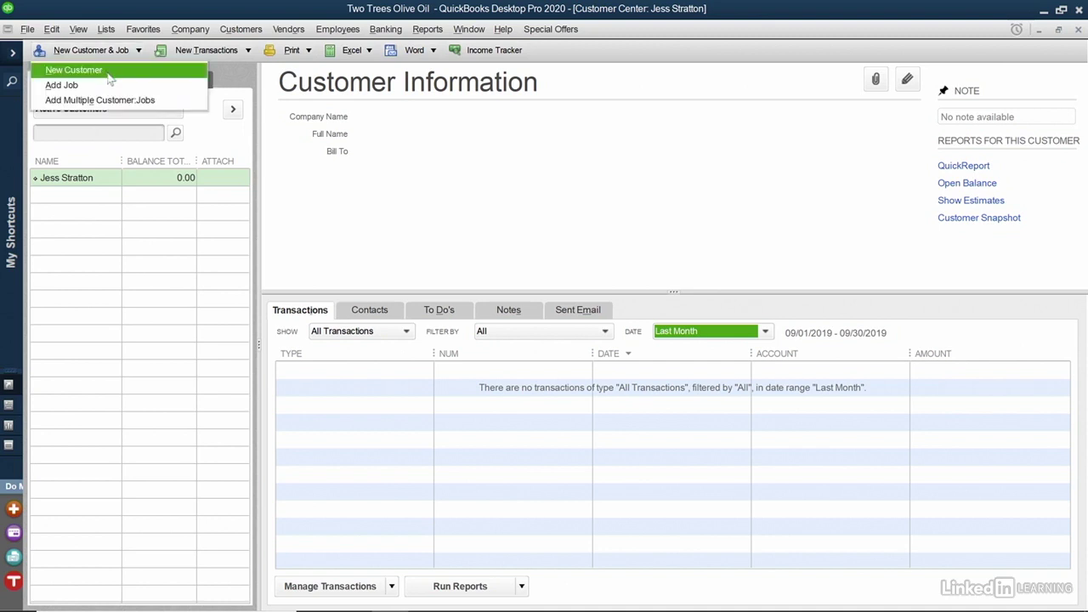
Step: Start new customer Bread Express with company name Bread Express and its main phone number
click(75, 71)
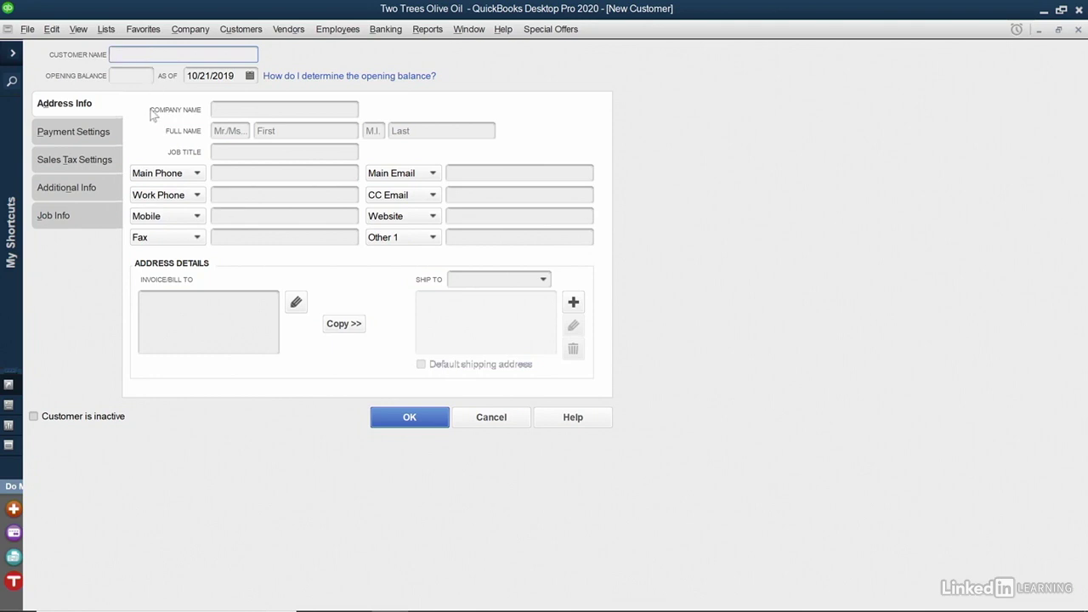
text(Bread Express)
click(256, 112)
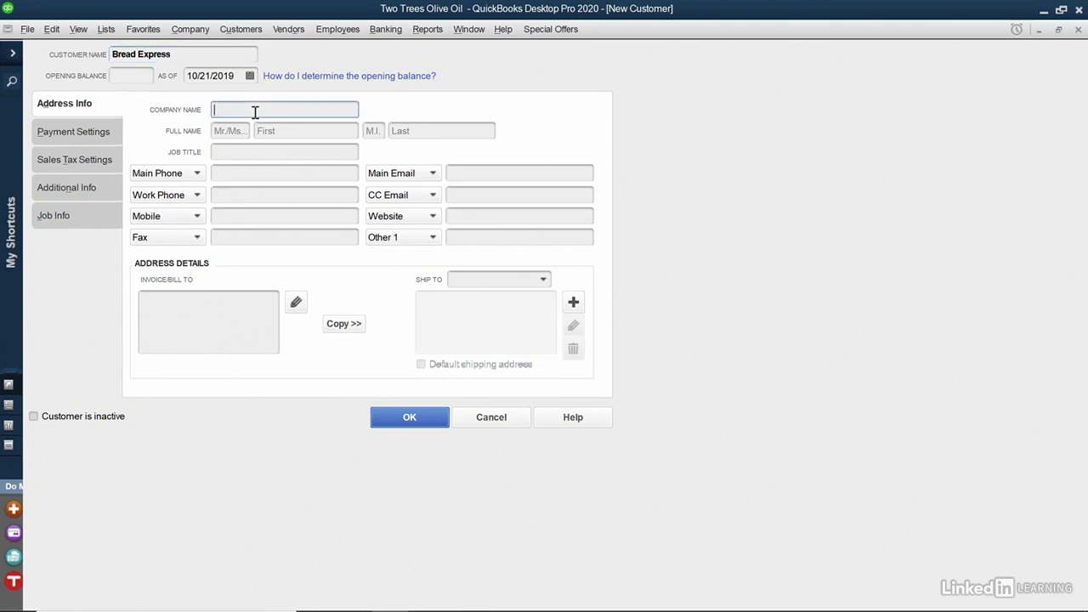
text(Bread Express)
click(237, 174)
text(555-555-1212)
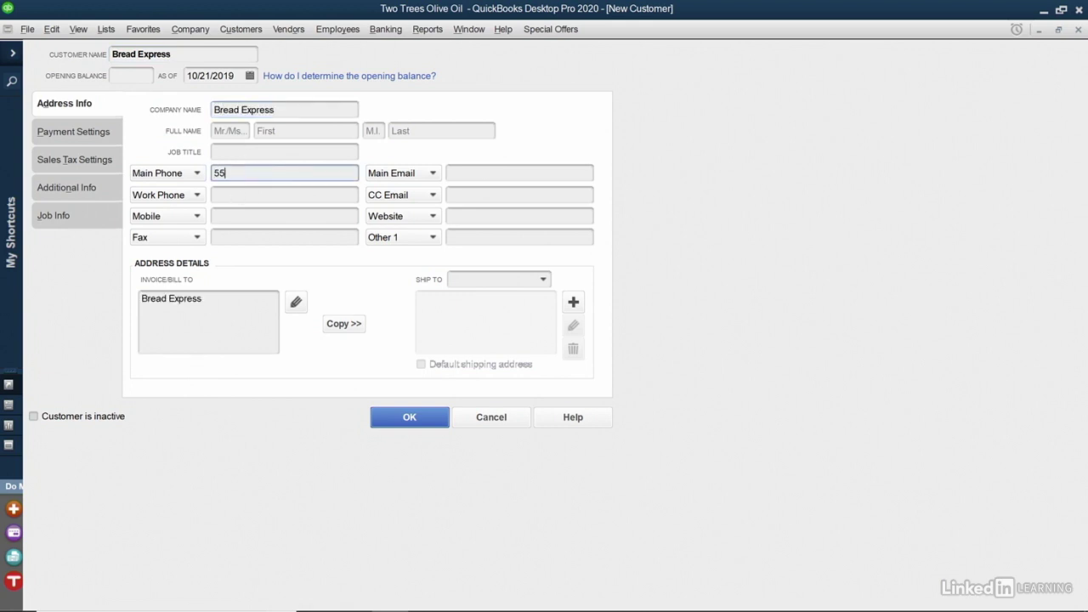
Step: Enter the street and city/state lines of the billing address and copy it to shipping
click(196, 300)
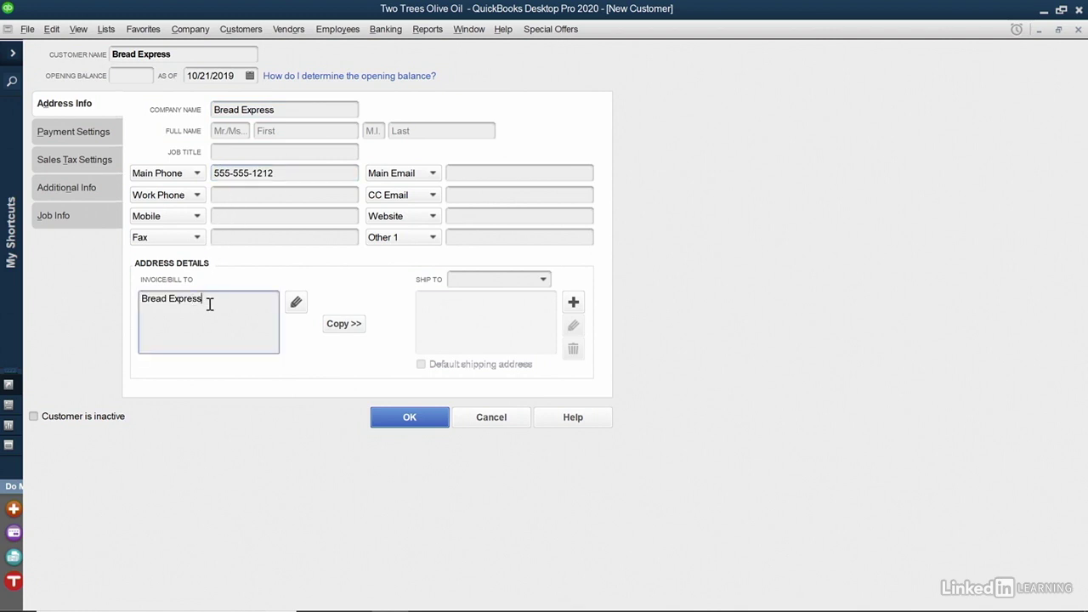
key(Return)
key(Return)
click(351, 330)
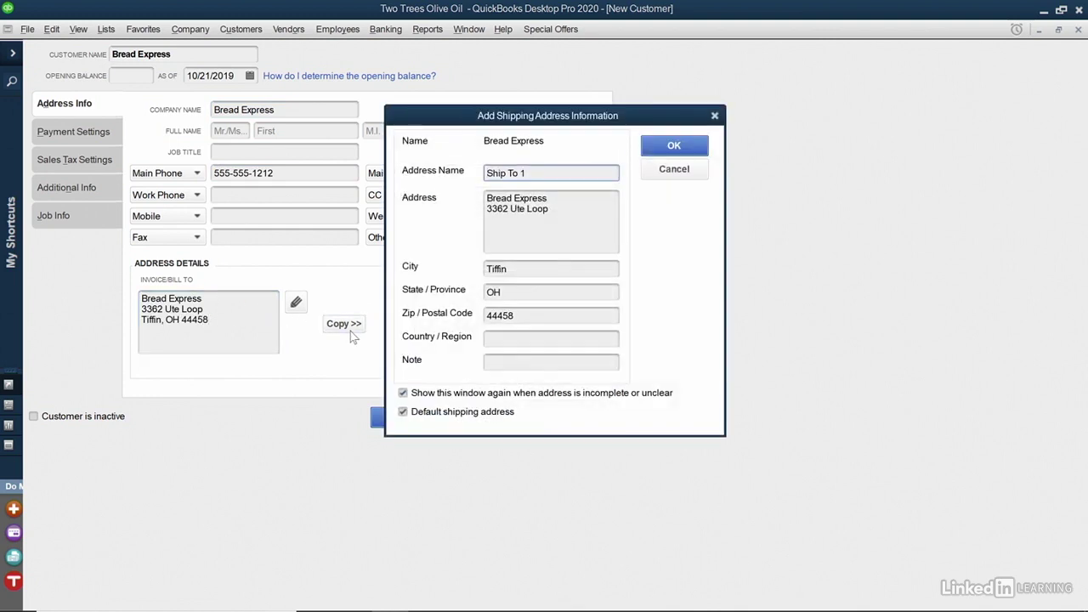
Step: Accept the copied address as default shipping address Ship To 1
click(673, 147)
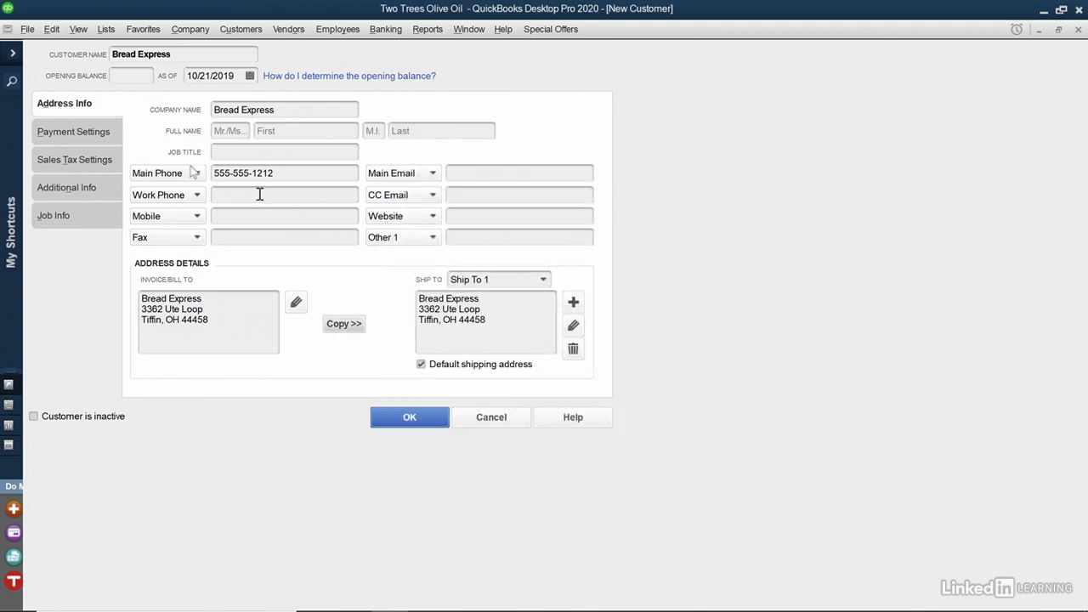
Step: Under Payment Settings, choose Net 15 terms and Check as preferred payment method
click(101, 134)
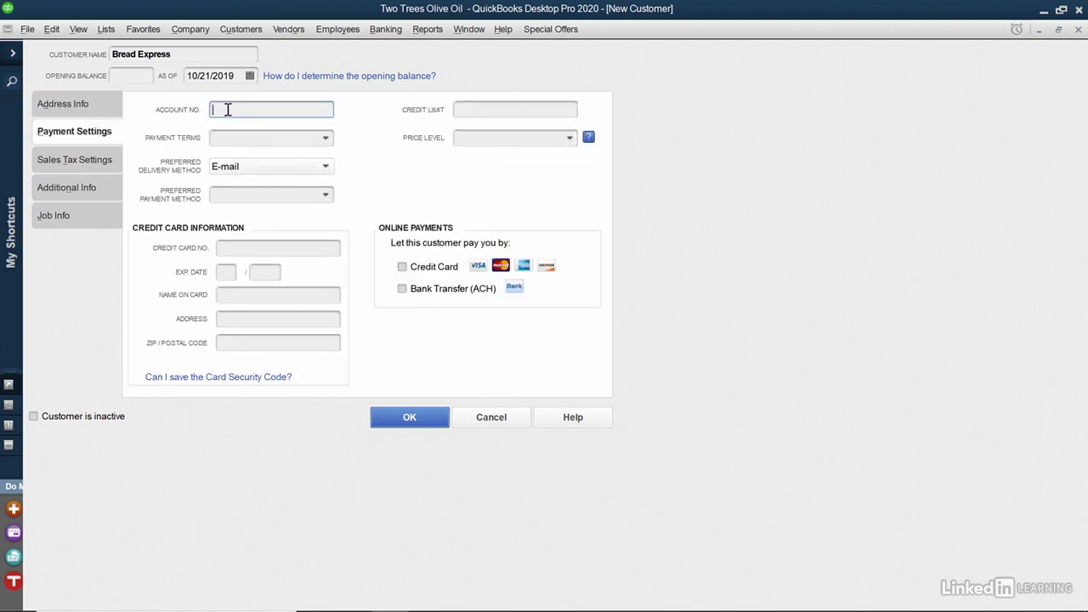
click(326, 138)
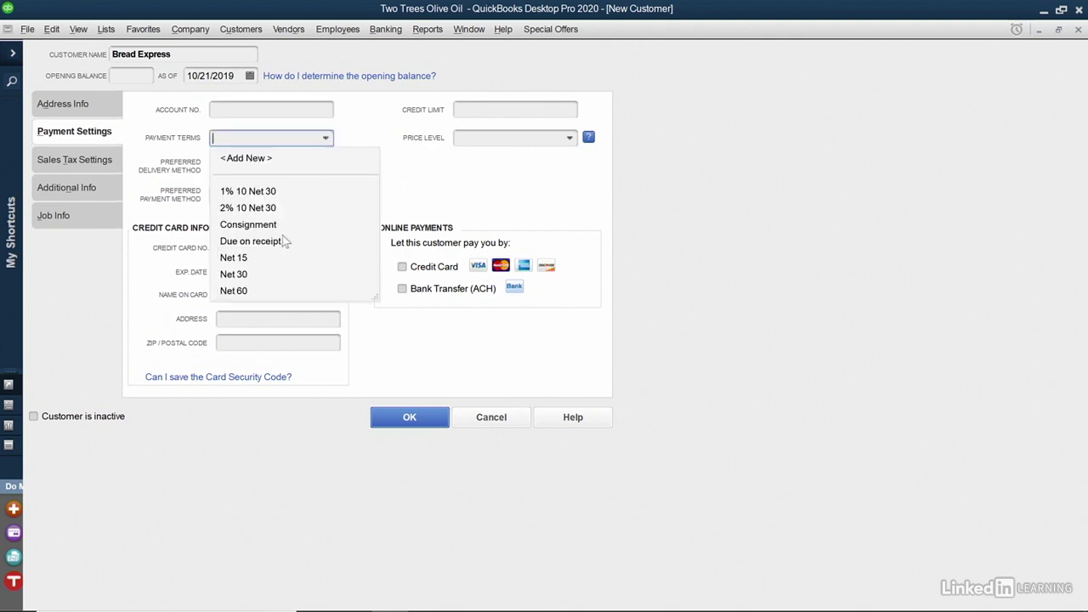
click(274, 257)
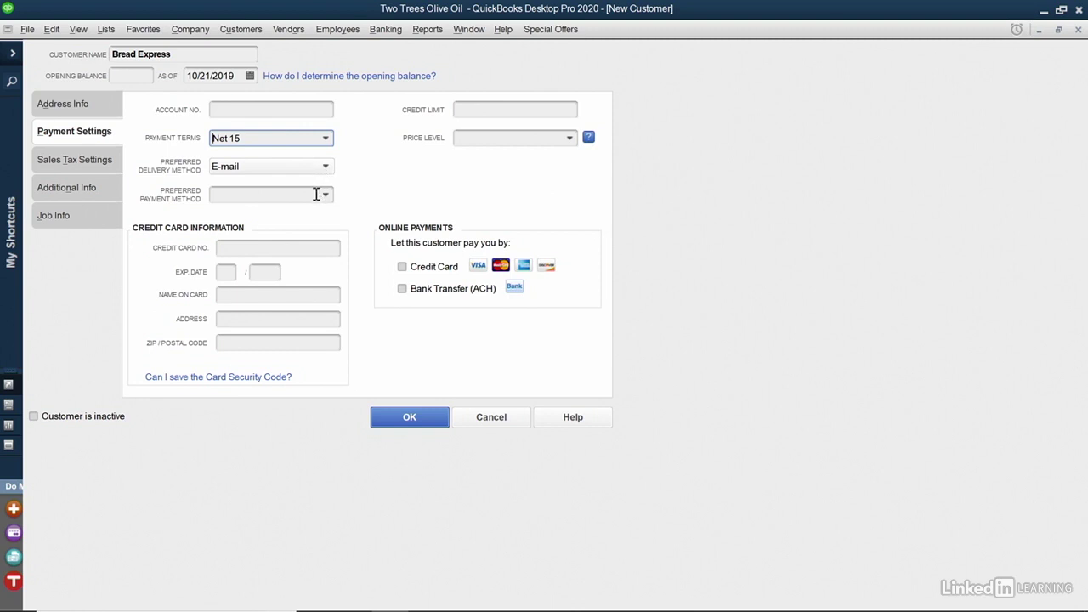
click(324, 195)
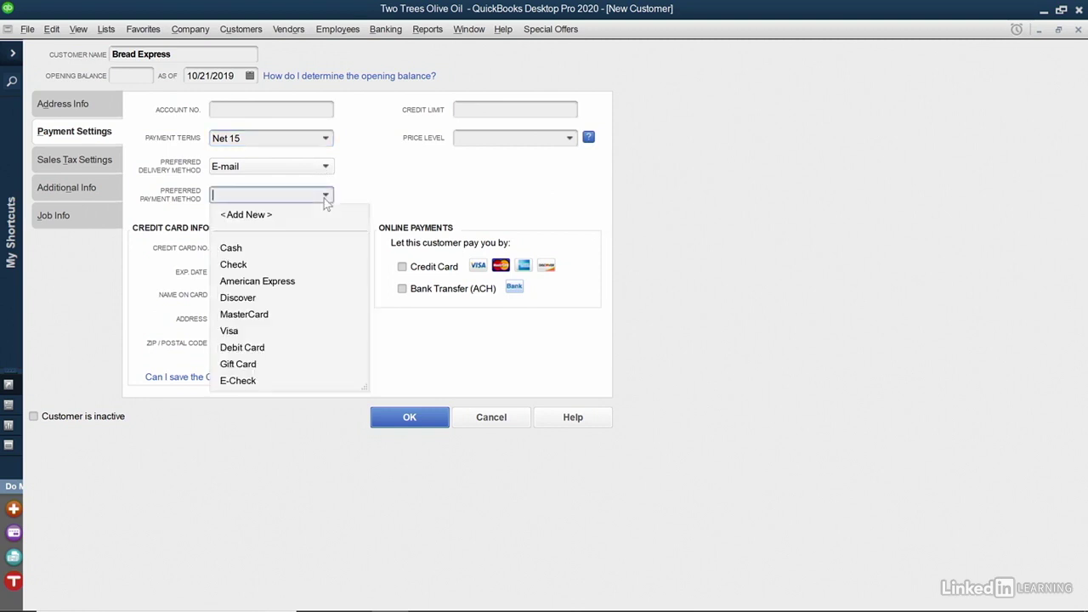
click(291, 264)
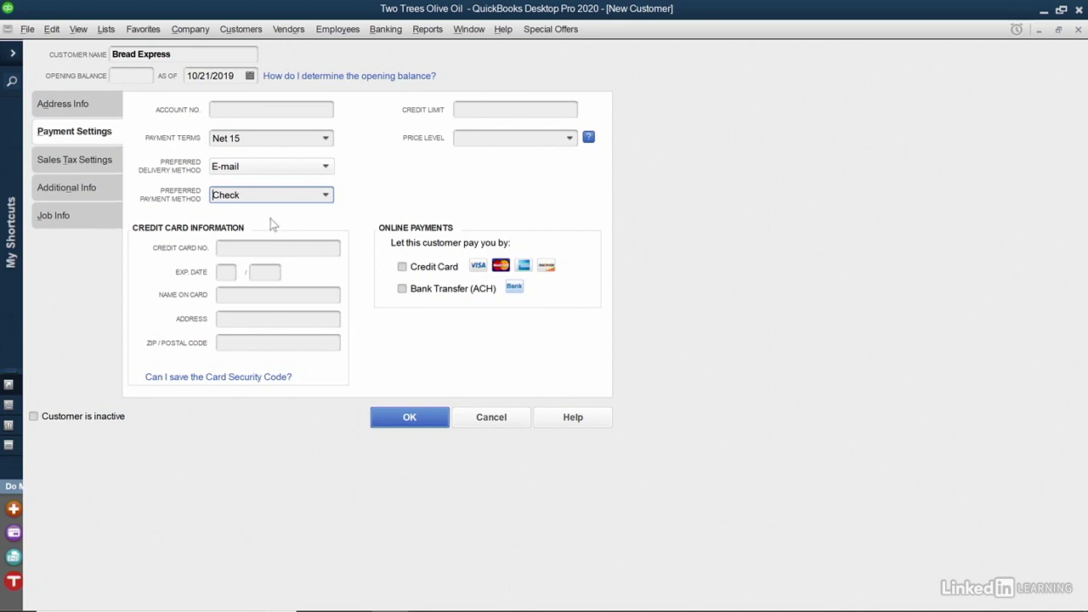
Step: Review Sales Tax Settings, keeping tax code Tax with the RI State Sales Tax item
click(85, 165)
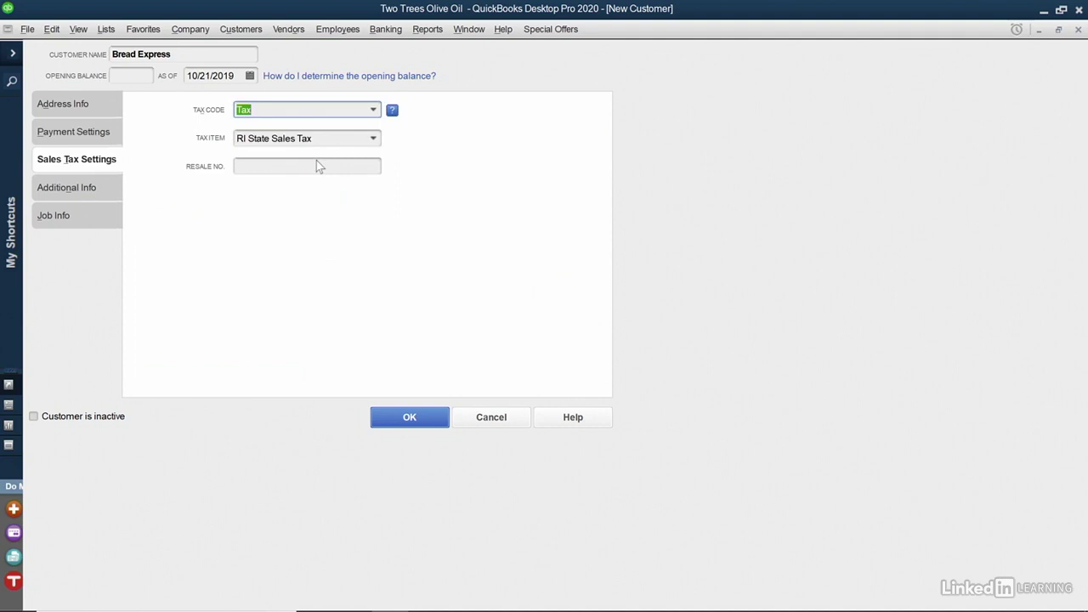
click(378, 110)
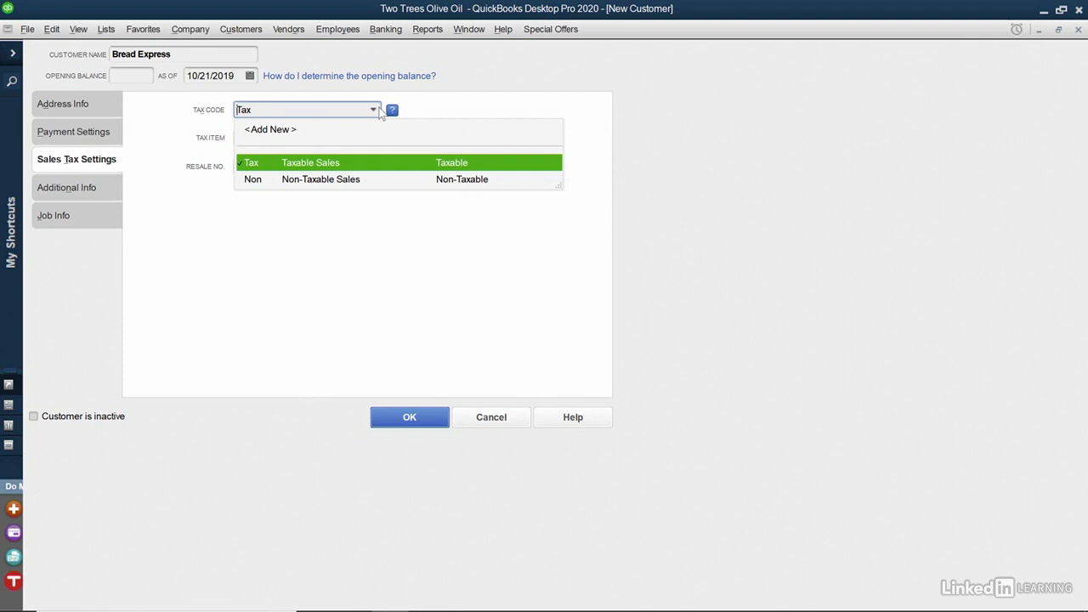
click(341, 245)
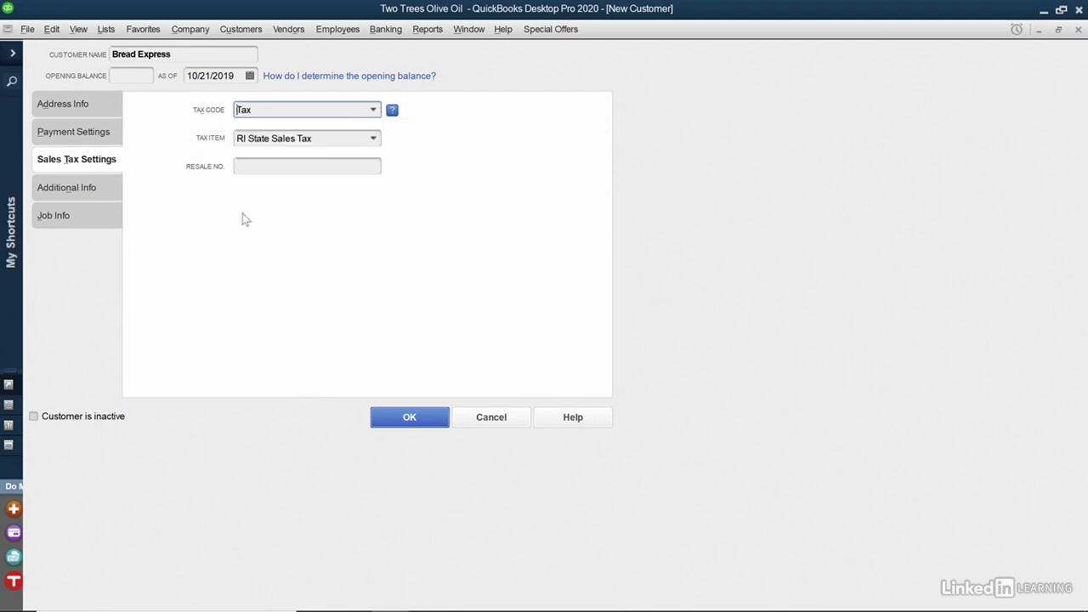
Step: Set customer type to Restaurant under Additional Info and save Bread Express
click(101, 201)
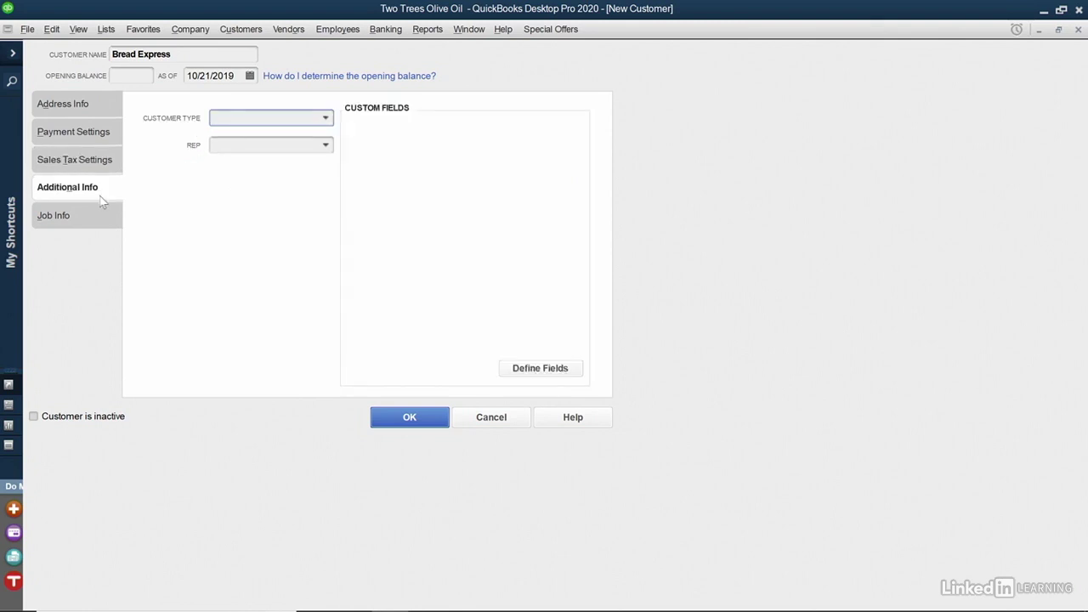
click(326, 119)
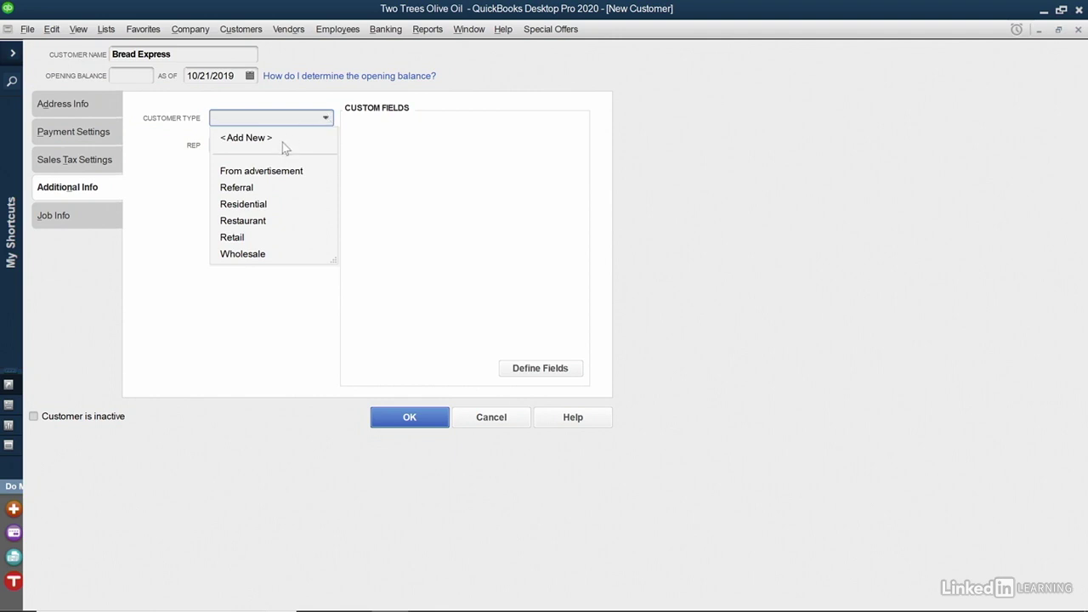
click(258, 220)
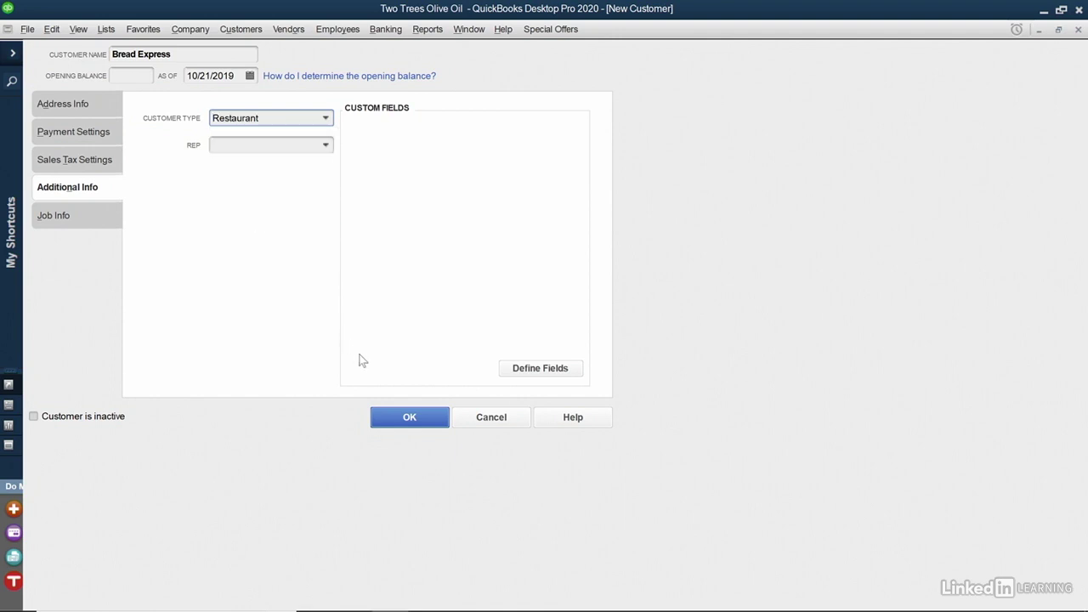
click(385, 417)
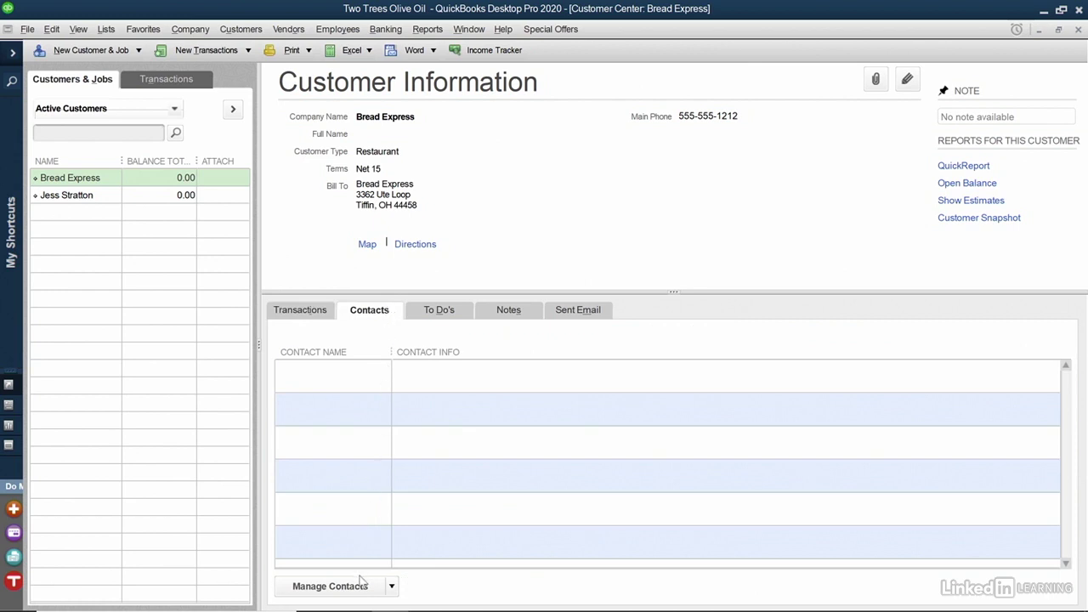
Step: Add a new contact with first name, last name and work phone, then save and start another
click(361, 587)
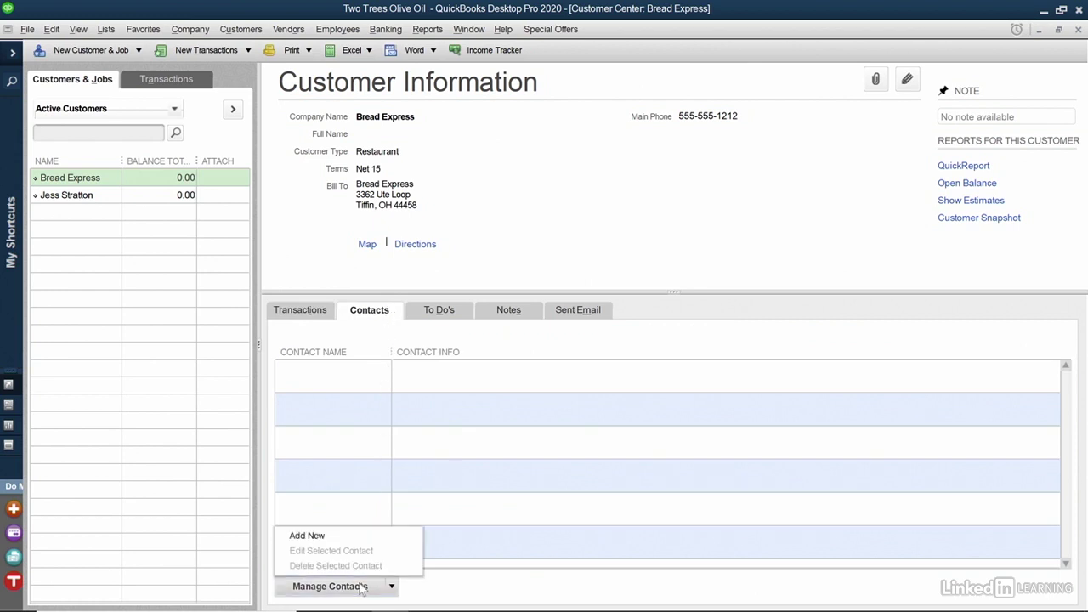
click(355, 538)
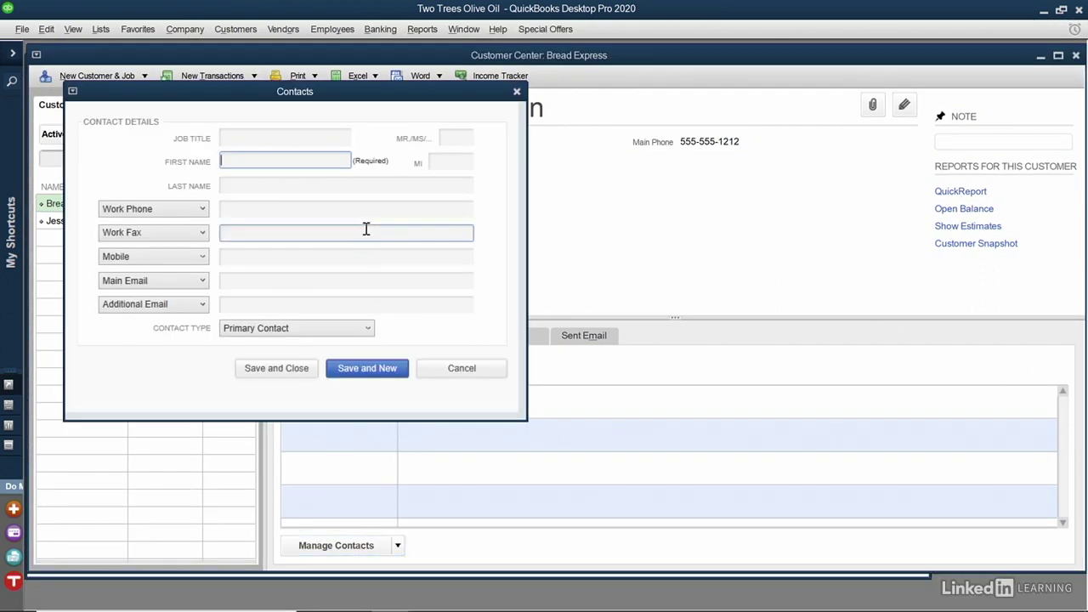
key(Tab)
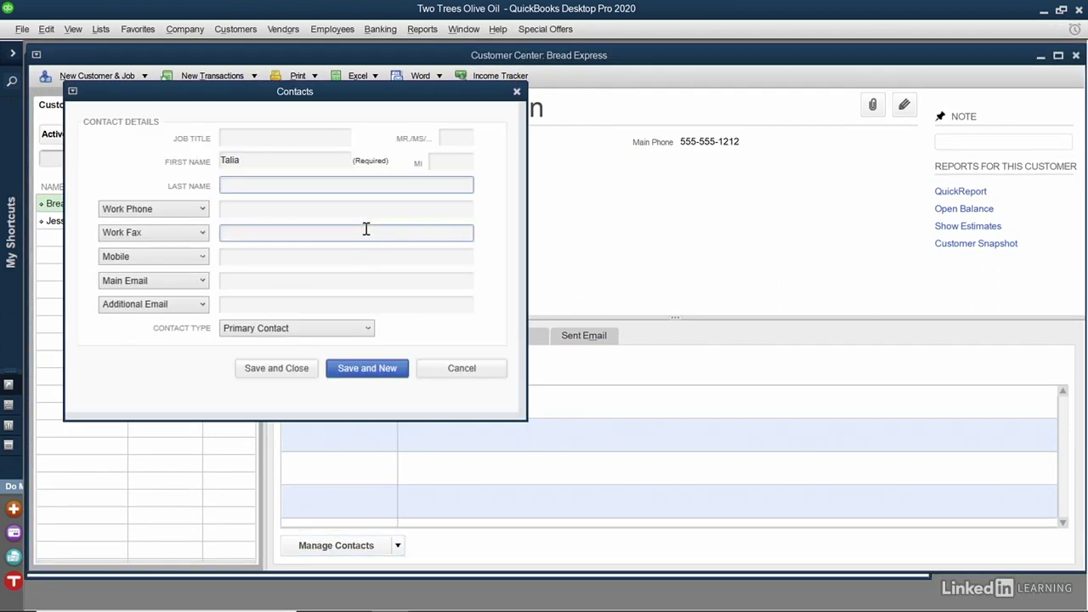
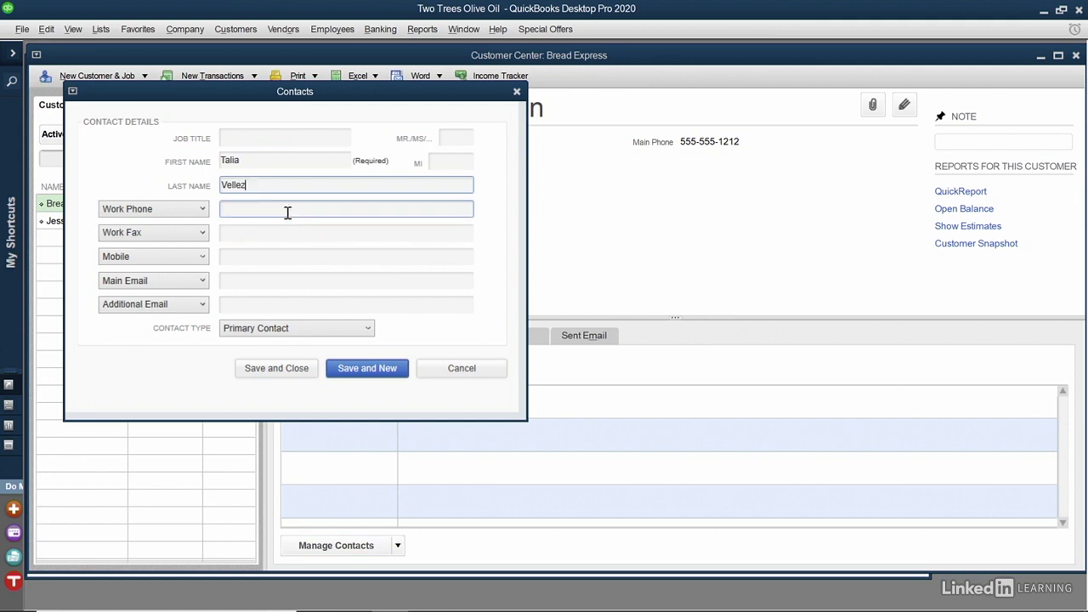
click(287, 213)
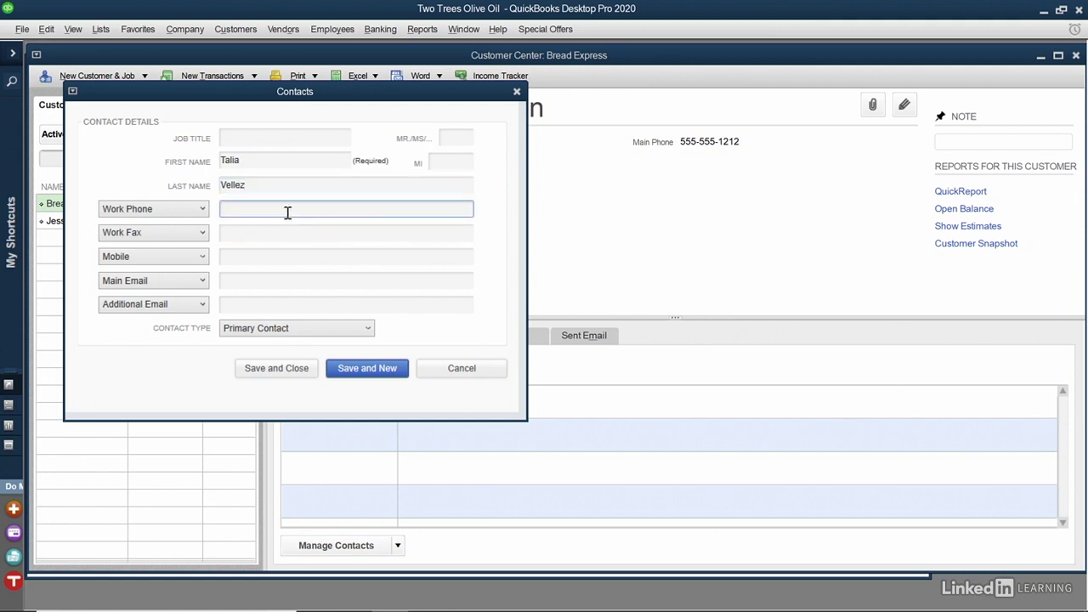
click(353, 369)
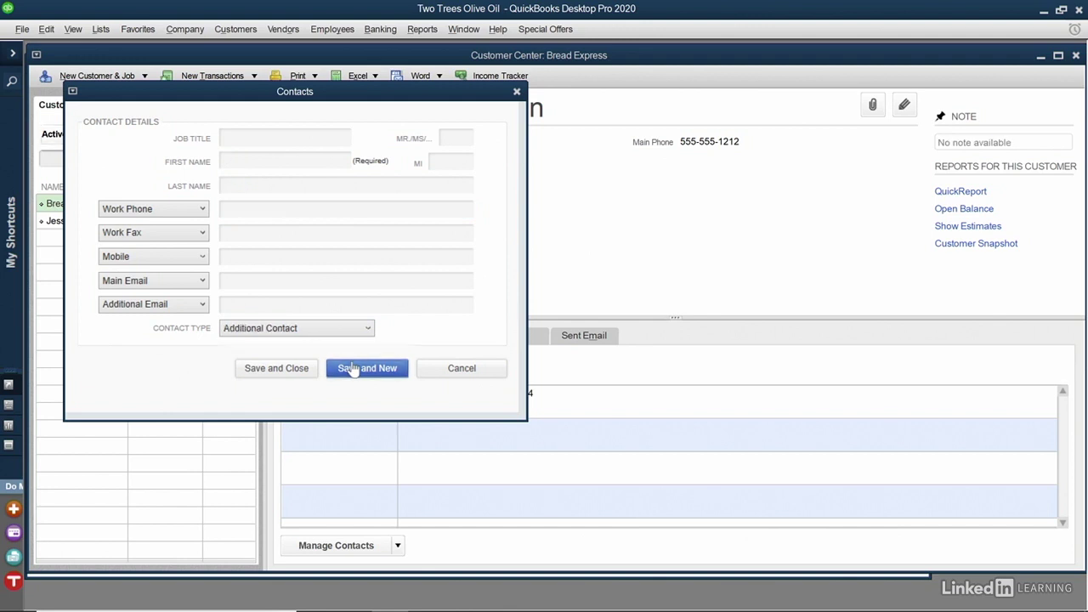
Step: Enter the second contact's first name, last name and work phone, then save and close
click(287, 161)
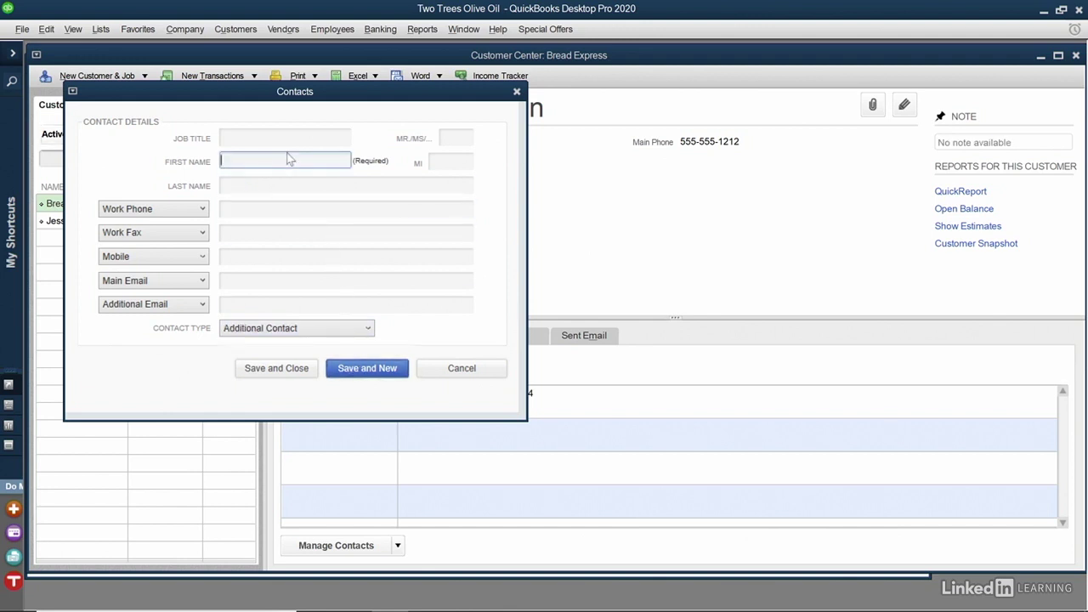
key(Tab)
key(Tab)
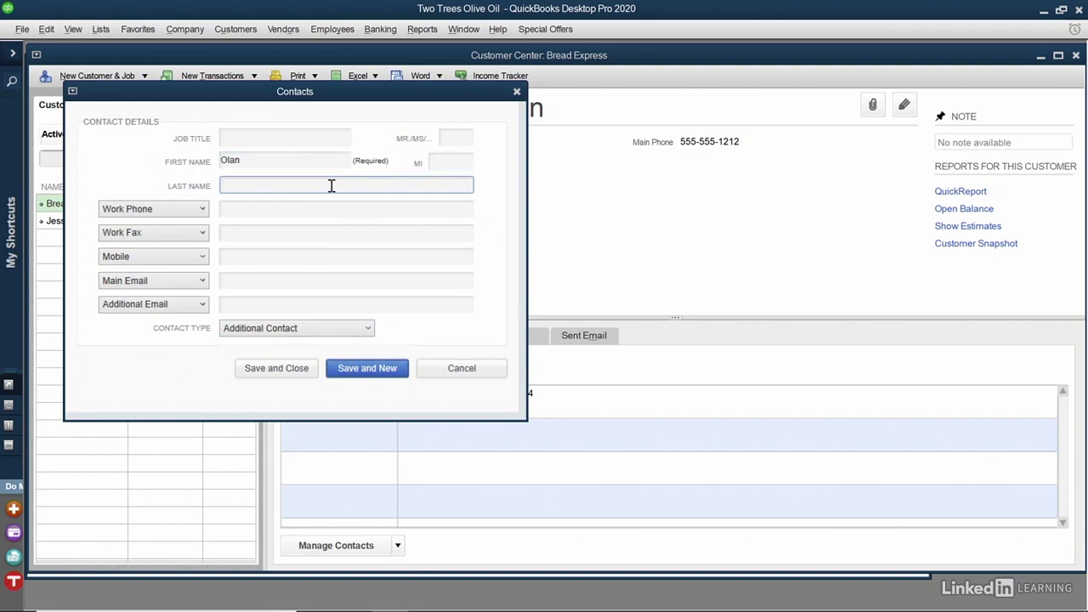
key(Tab)
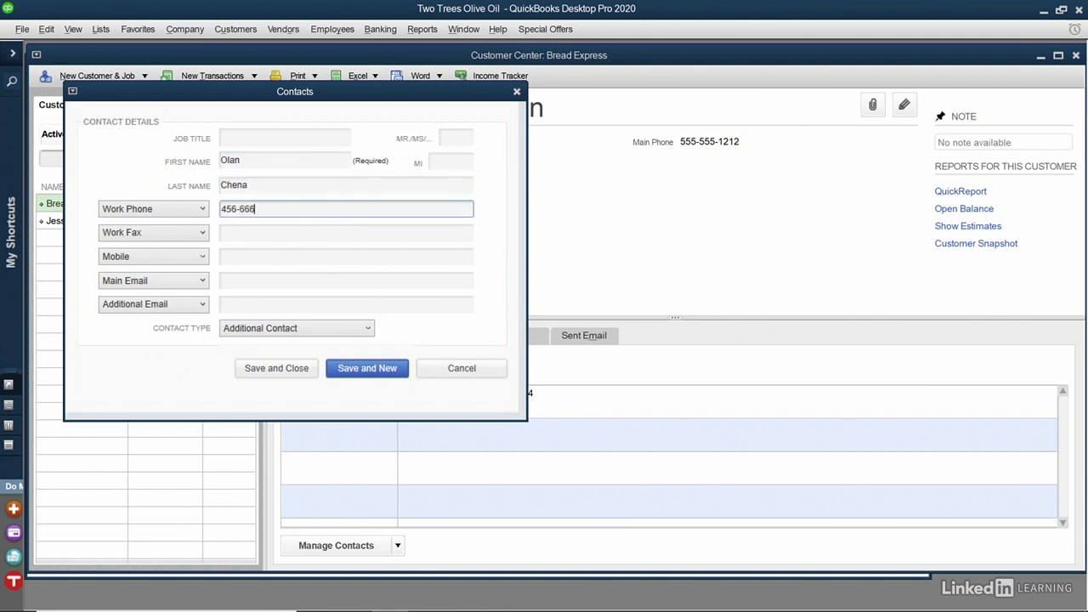
click(279, 374)
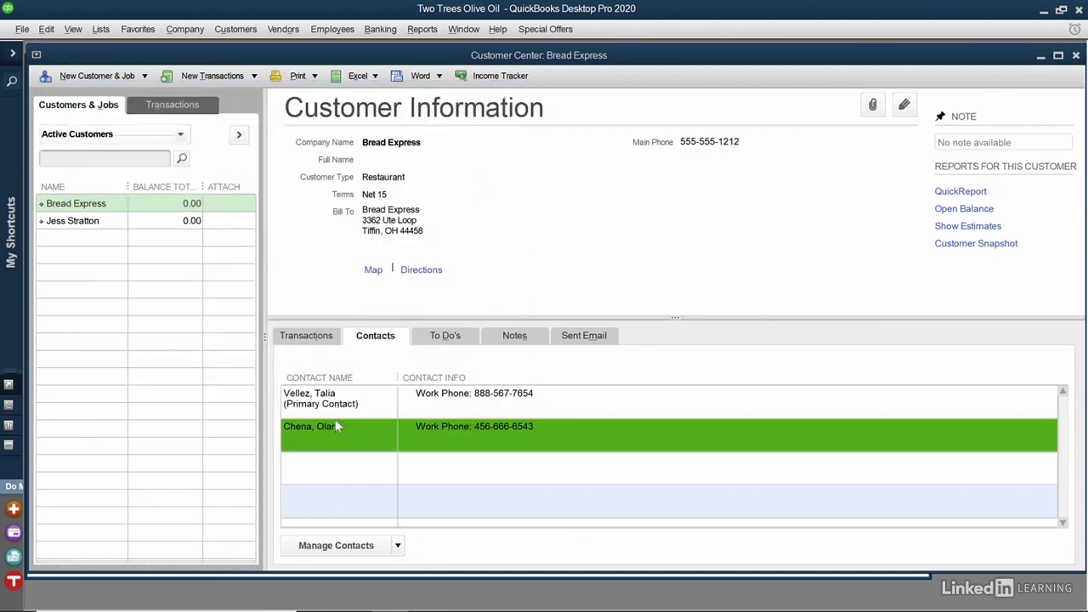
Step: Create a Call to-do due 10/21/2019 with details 'Call about new delivery policy.'
click(432, 338)
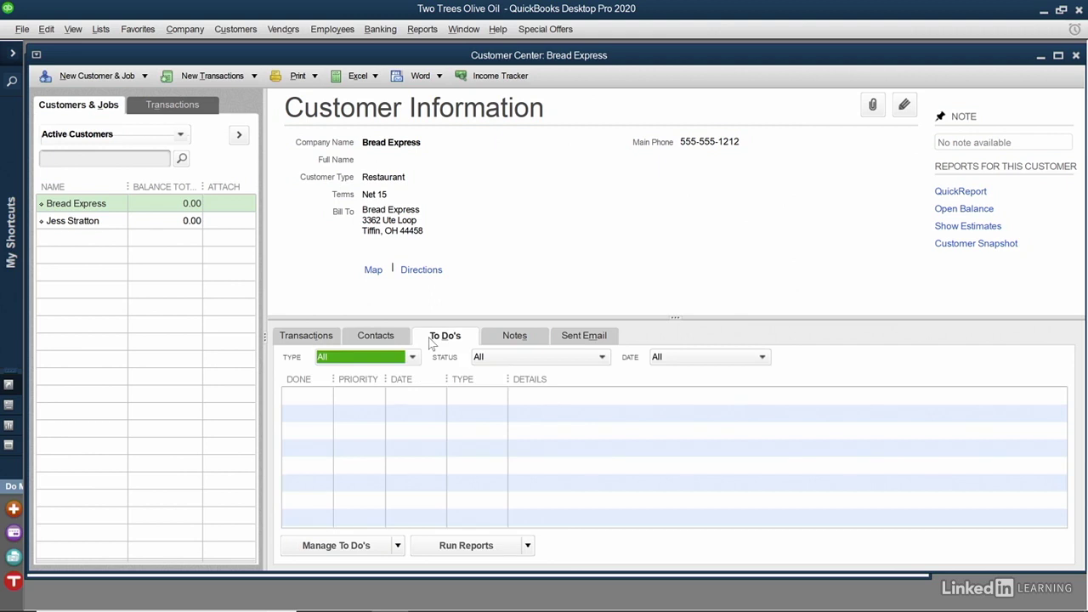
click(348, 548)
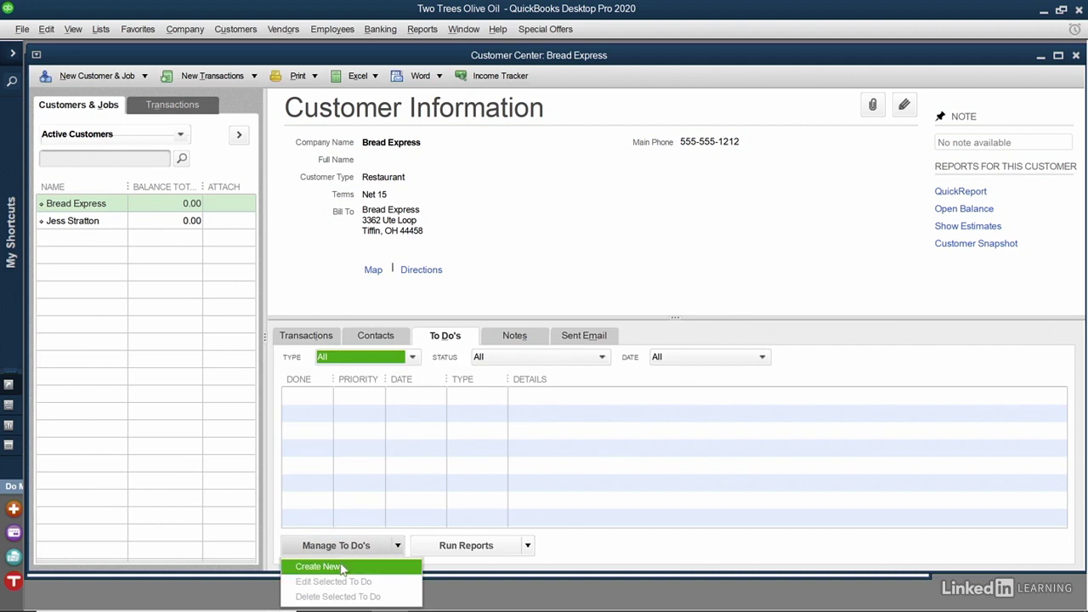
click(343, 568)
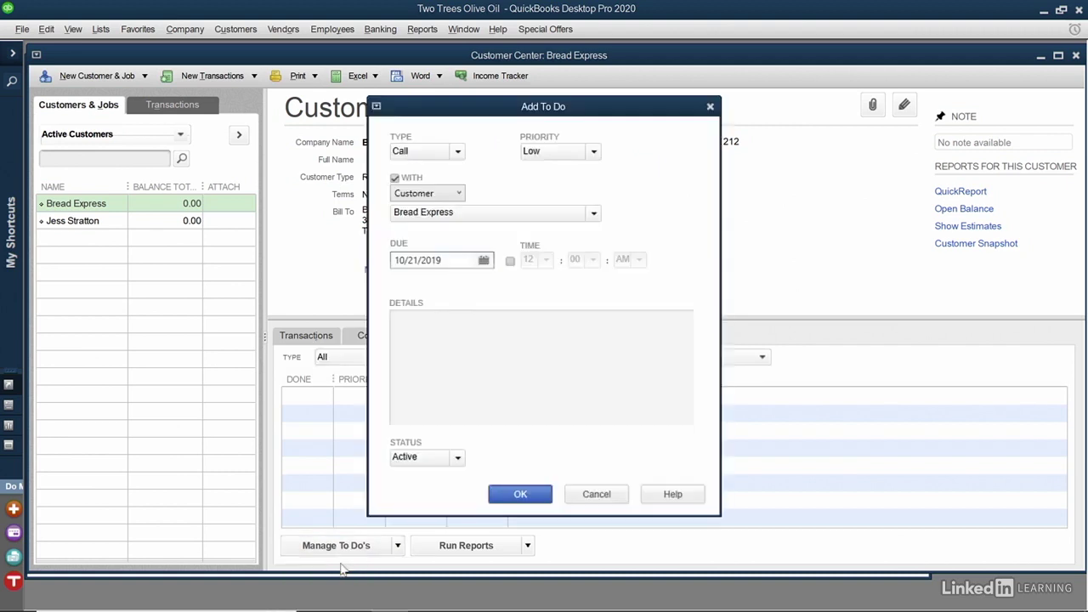
click(456, 152)
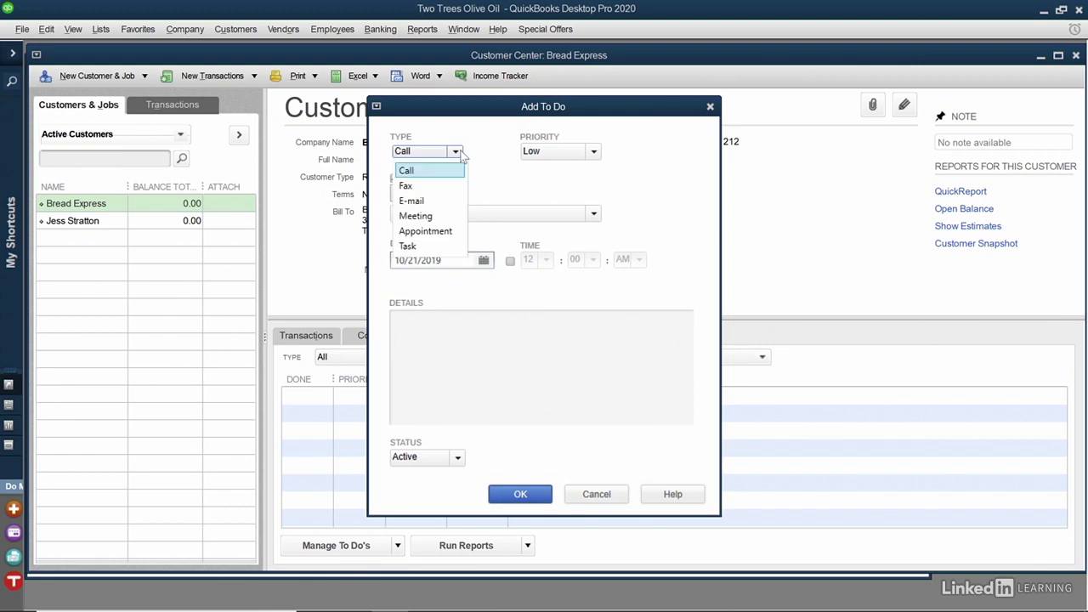
click(443, 171)
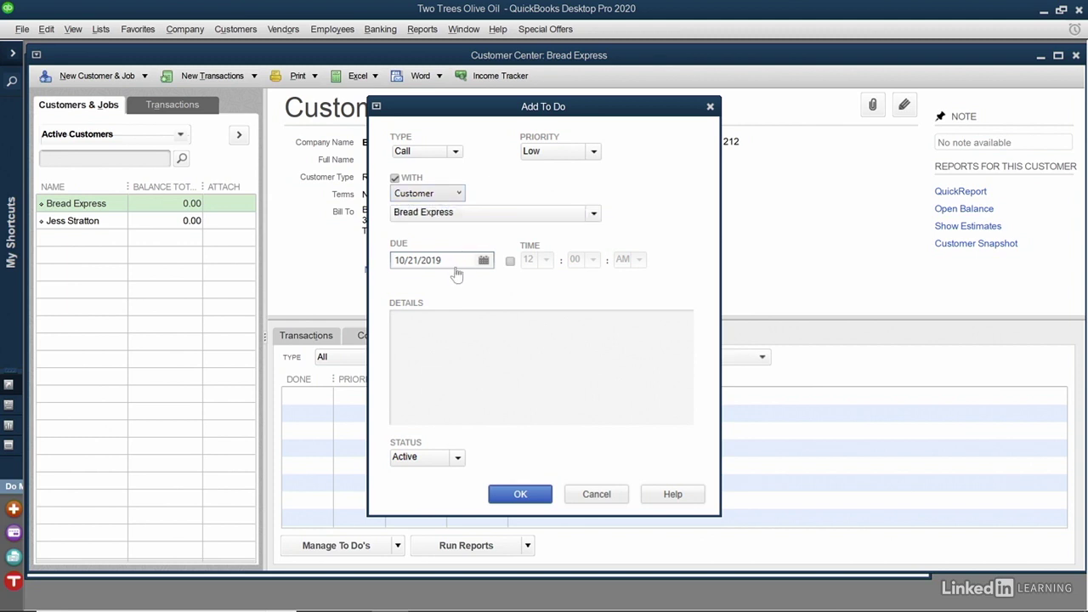
click(446, 336)
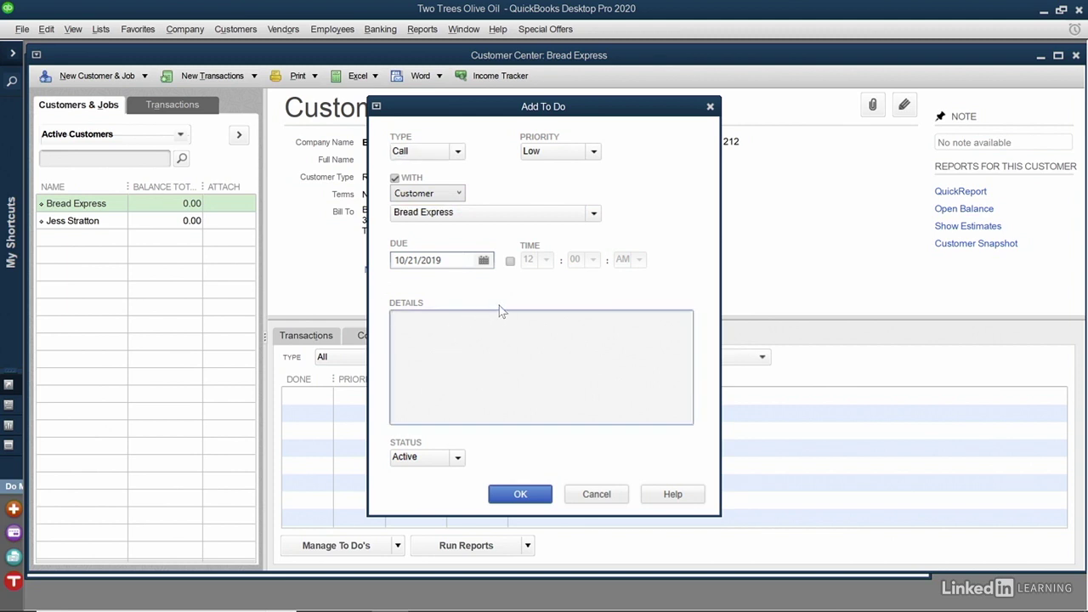
text(Call about new delivery policy.)
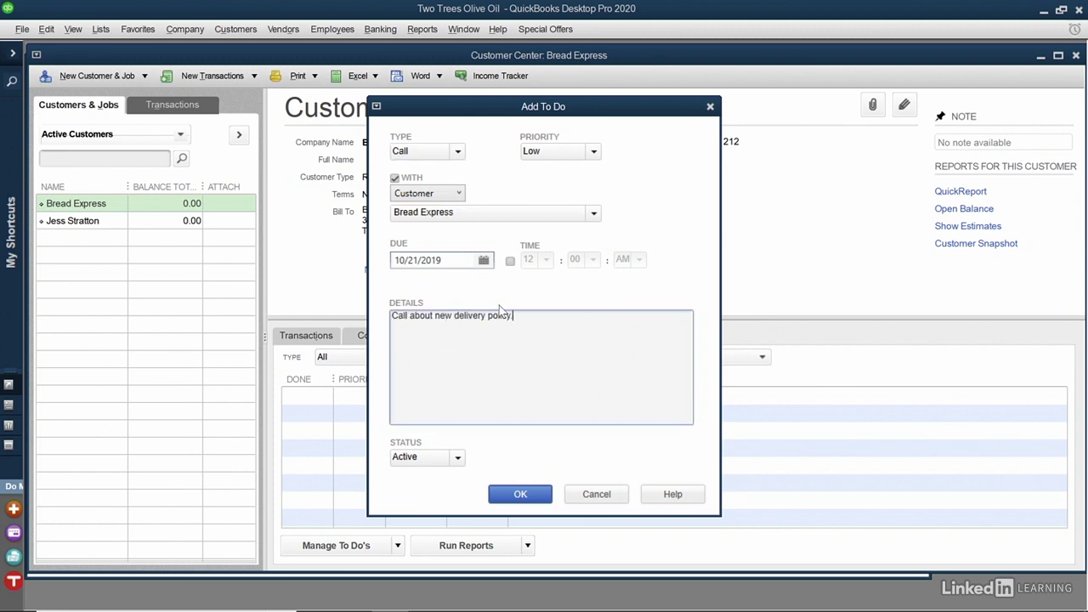
click(536, 493)
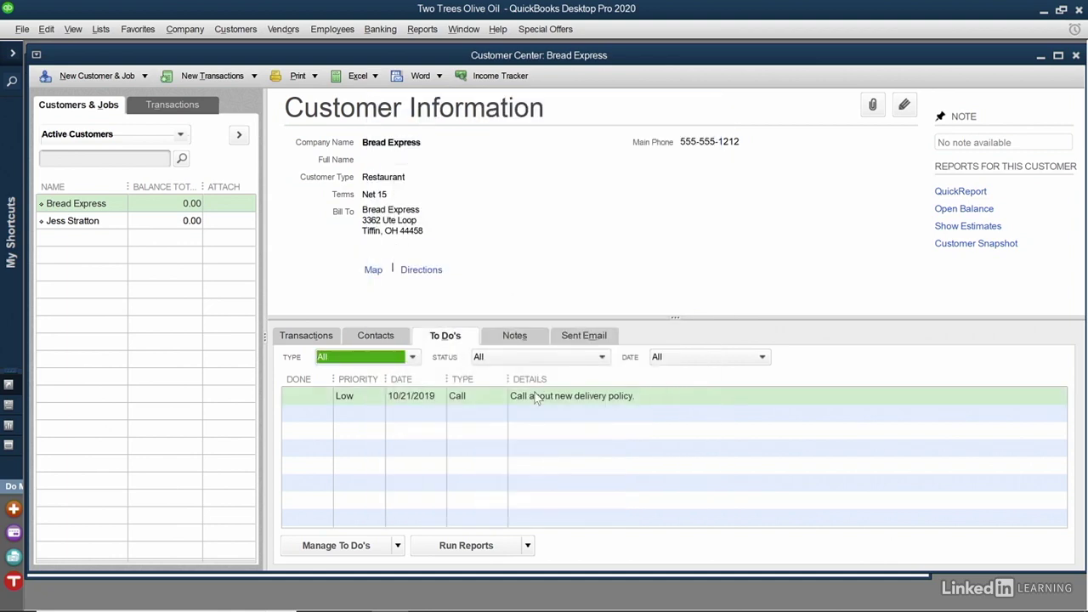
Step: Add the note 'Please leave deliveries by the side door.' to Bread Express
click(515, 338)
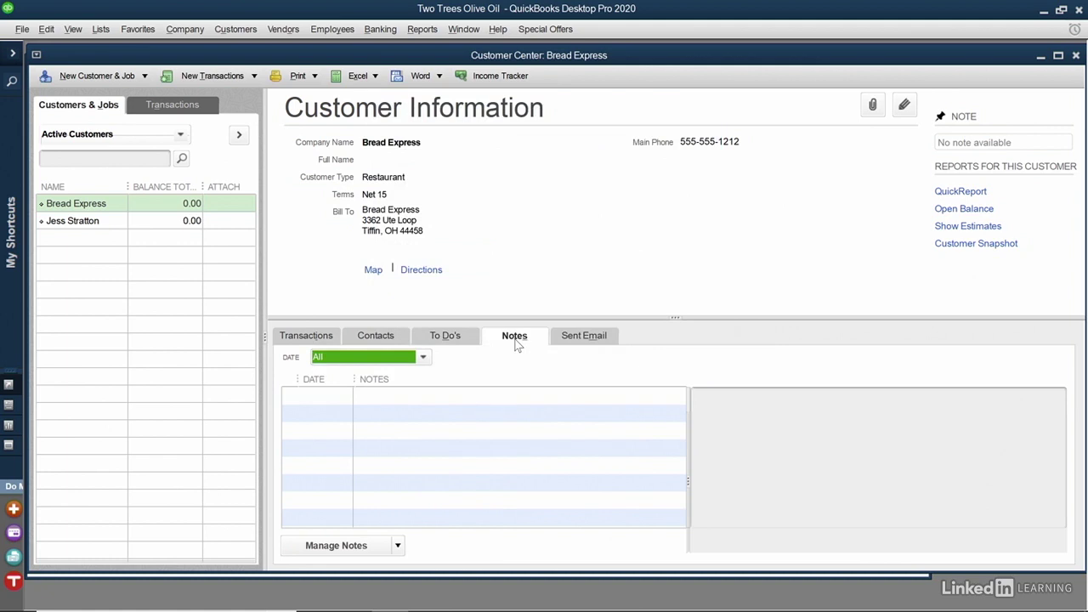
click(384, 546)
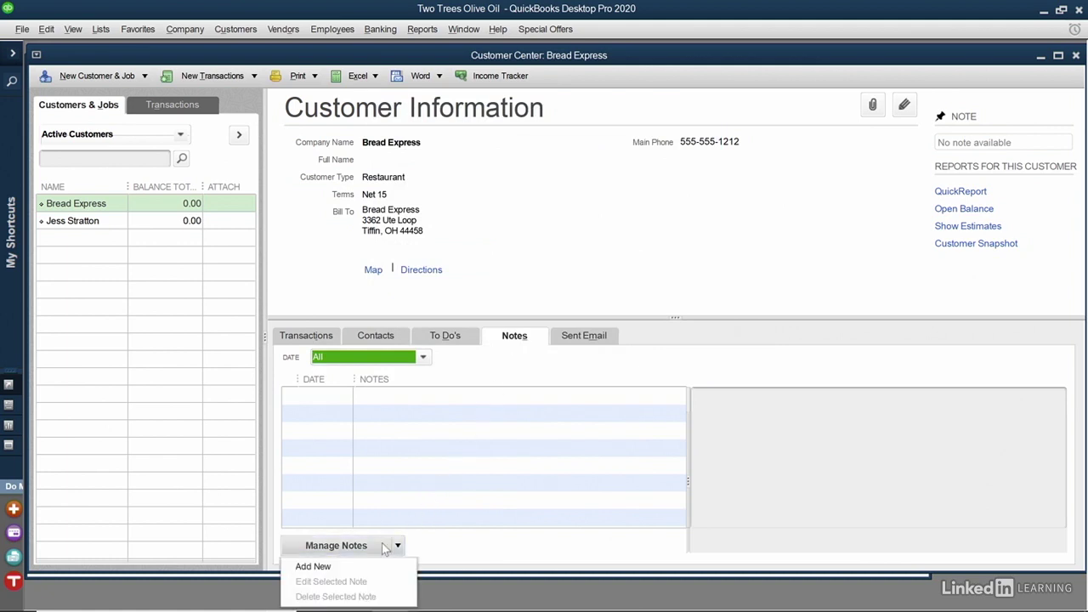
click(364, 570)
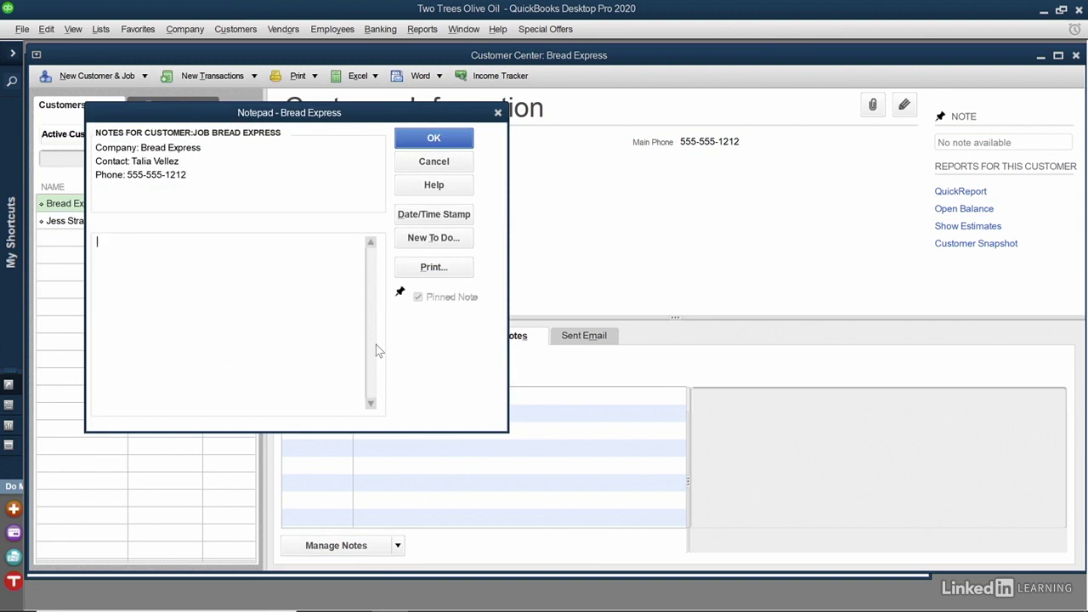
text(Please leave deliveries by the side door.)
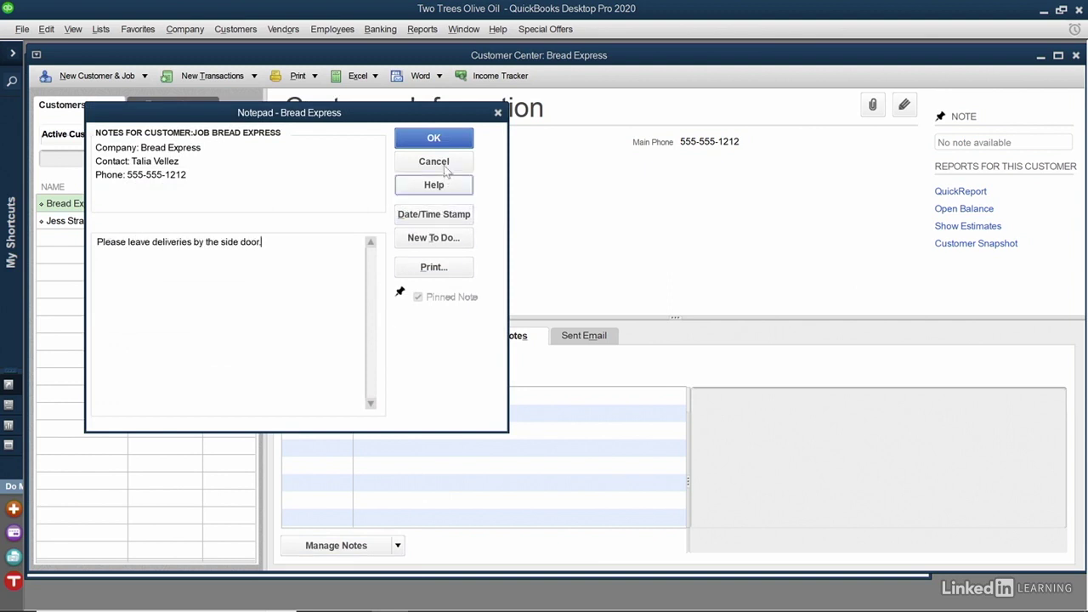
click(433, 138)
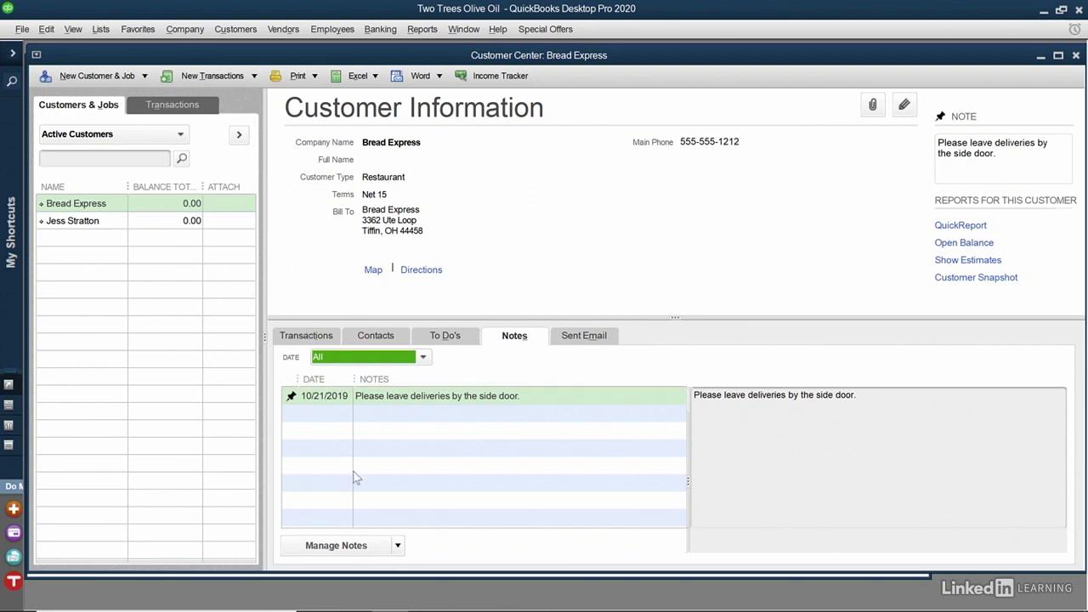
Step: Dismiss the Manage Notes options and close the Customer Center, returning to the Home page
click(349, 545)
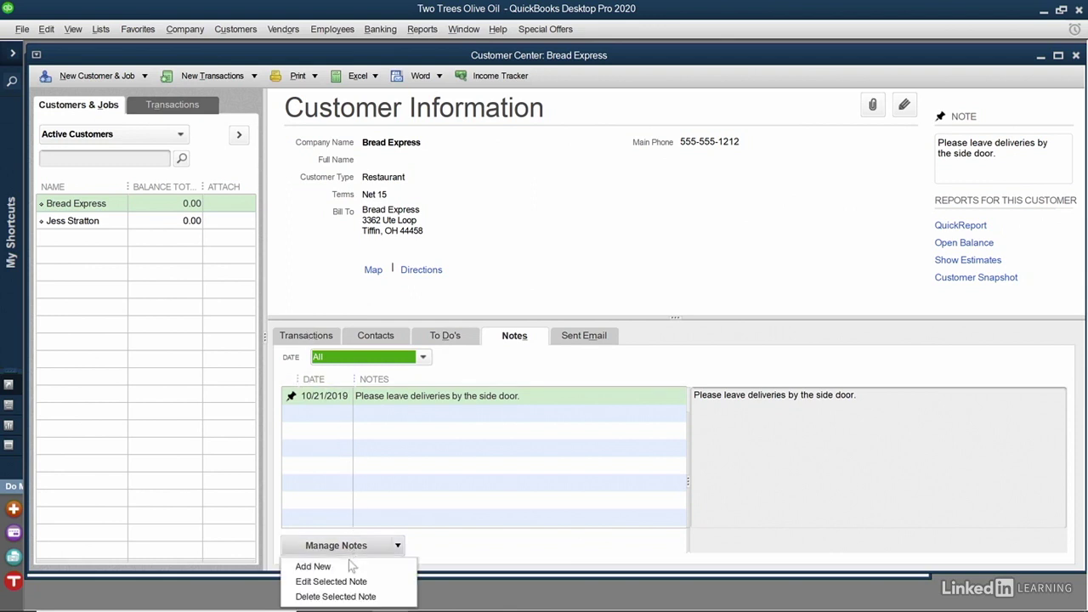
click(578, 229)
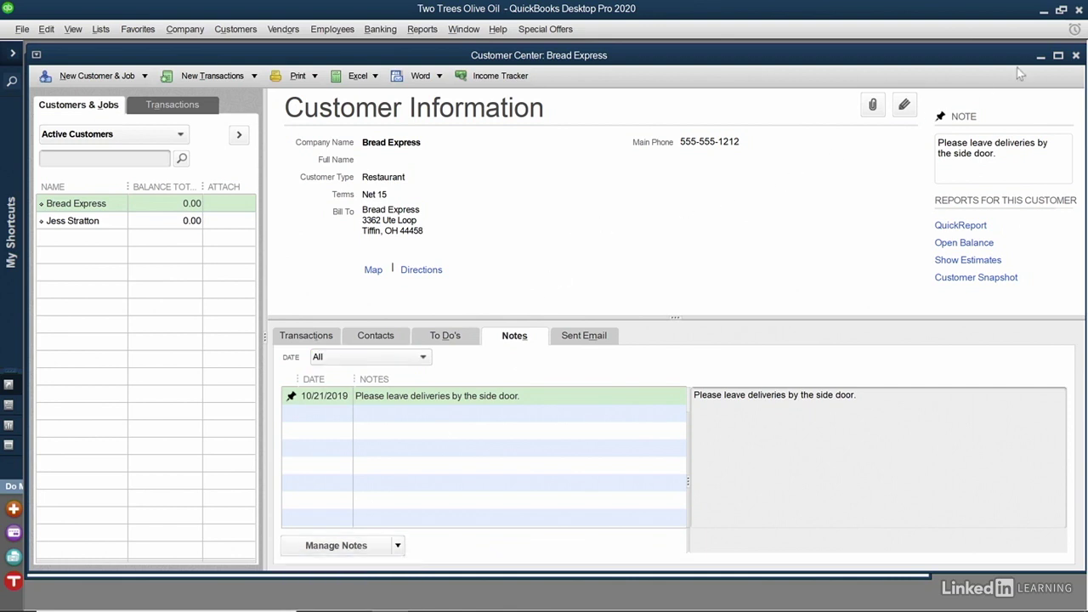
click(1075, 56)
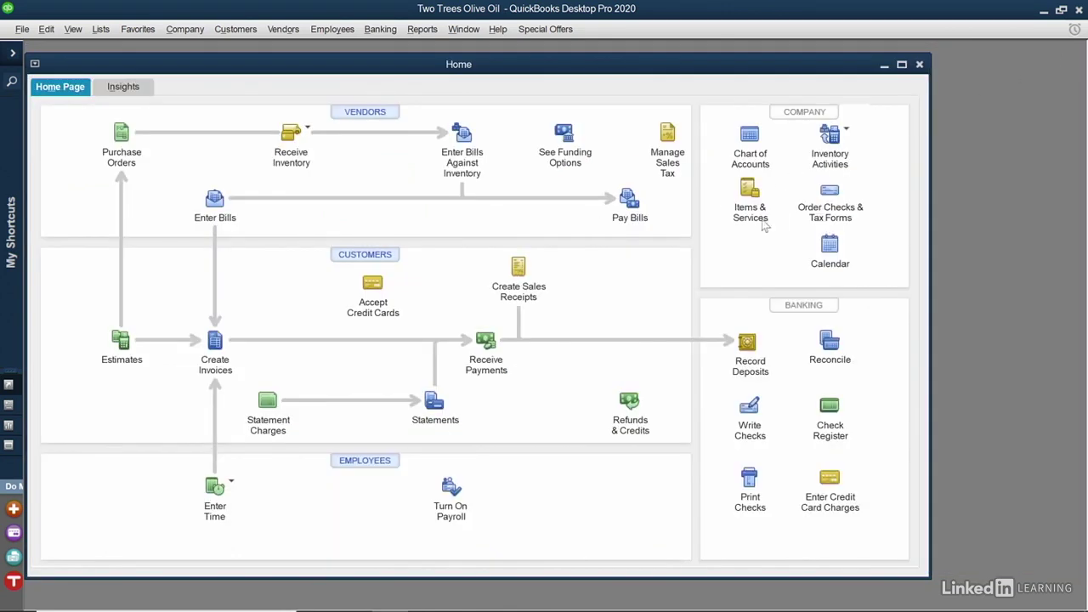